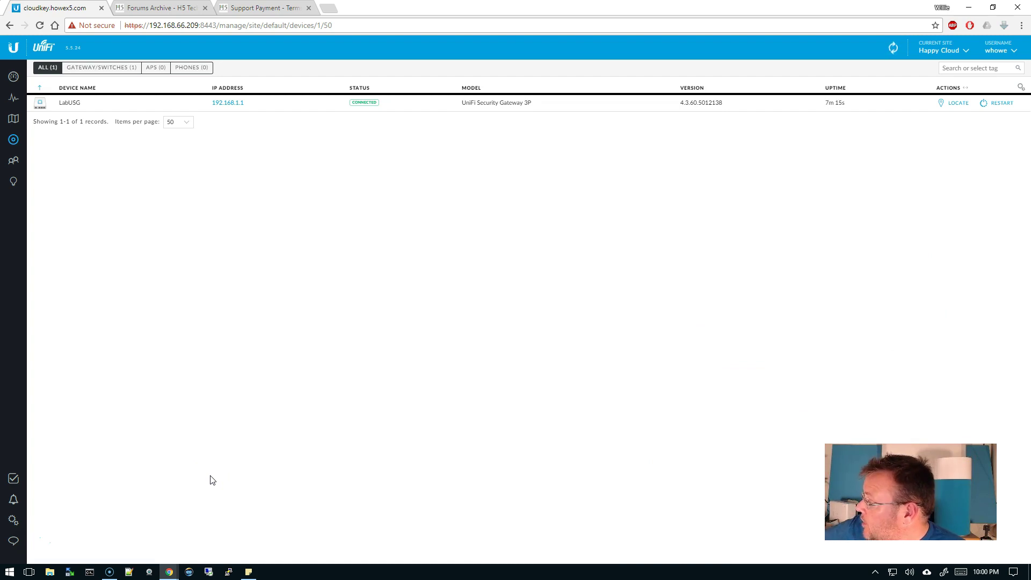
Select the controller page address in the browser, then clear the selection
{"action": "left_click", "coordinate": [164, 182]}
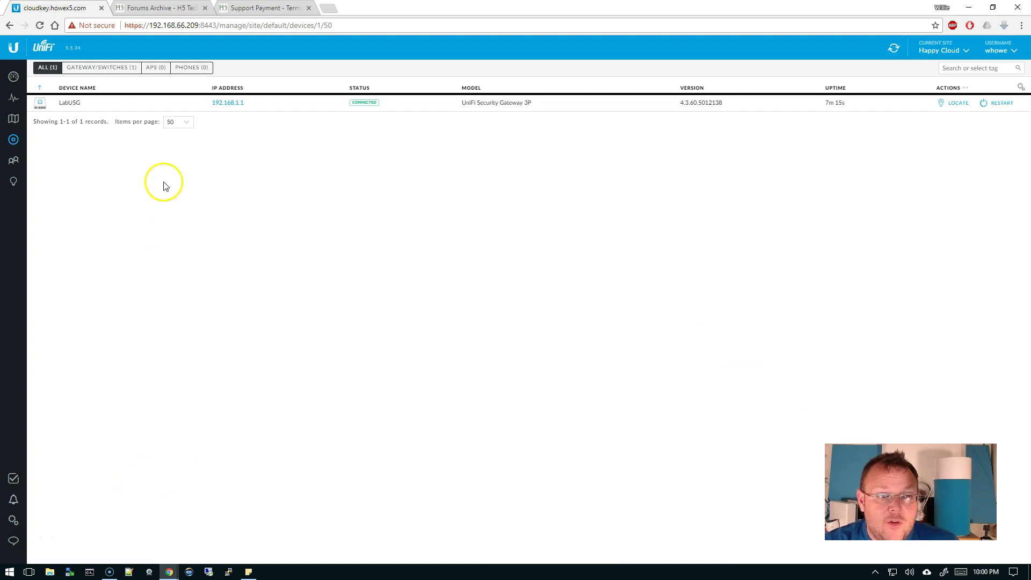
{"action": "left_click", "coordinate": [228, 68]}
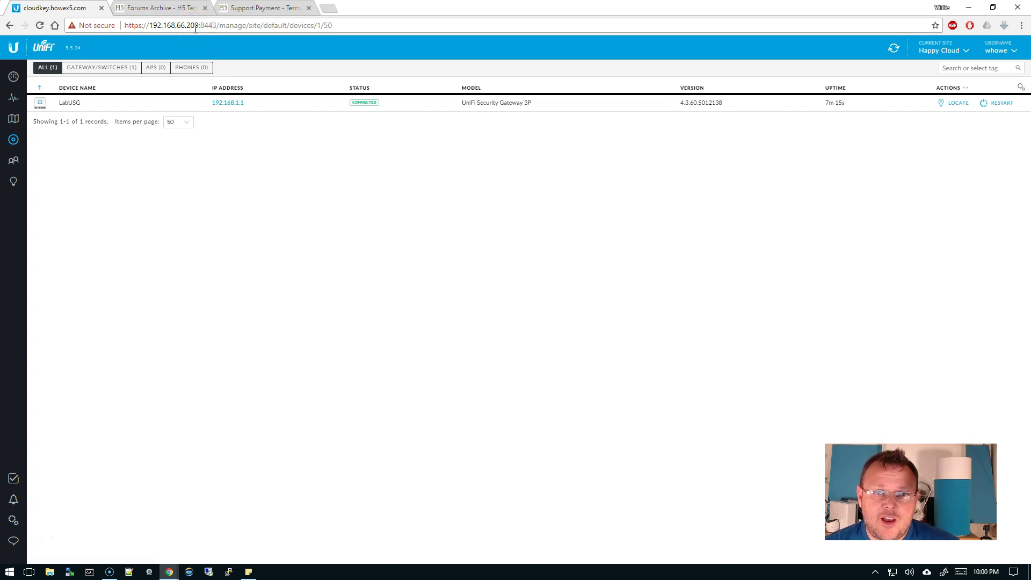
{"action": "left_click", "coordinate": [177, 26]}
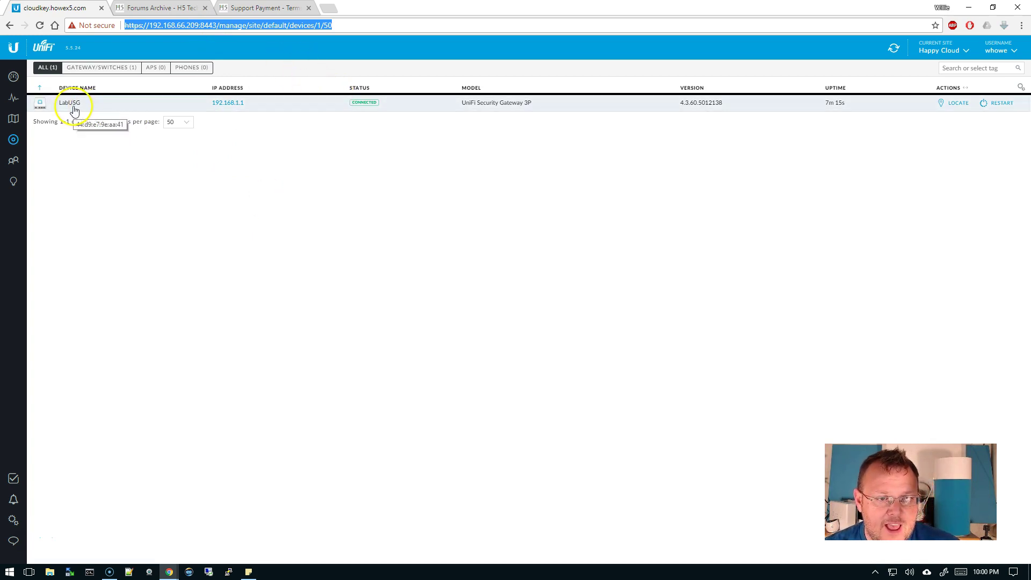
{"action": "left_click", "coordinate": [66, 50]}
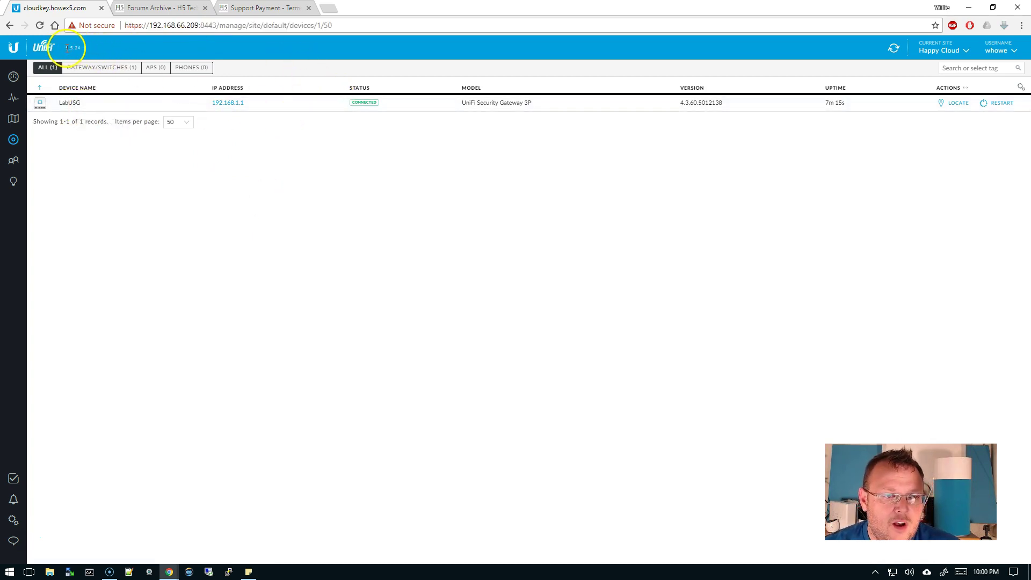
Go to Settings > Routing & Firewall > Firewall > LAN IN, showing only rule 6001
{"action": "left_click", "coordinate": [12, 520]}
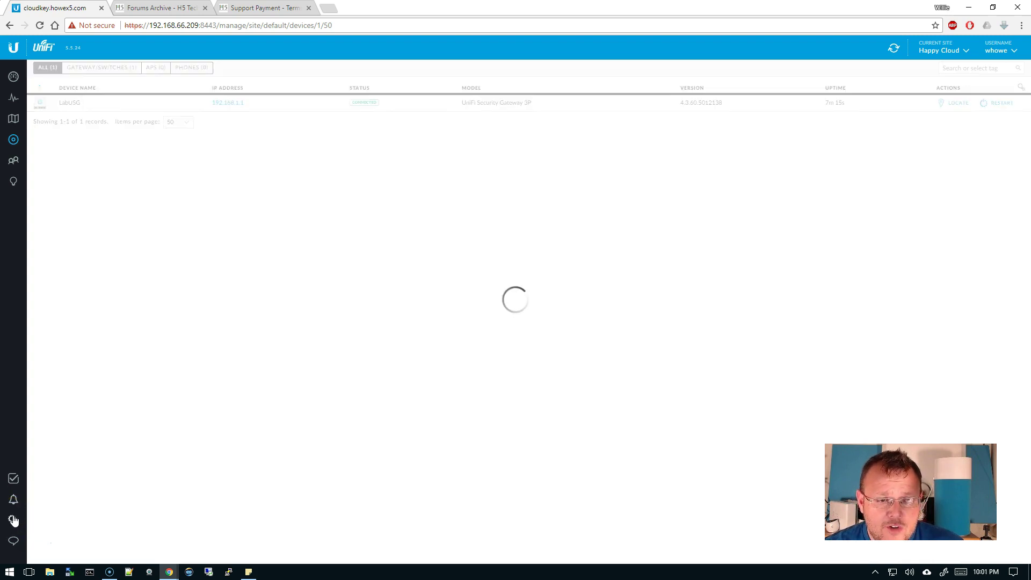
{"action": "left_click", "coordinate": [202, 348]}
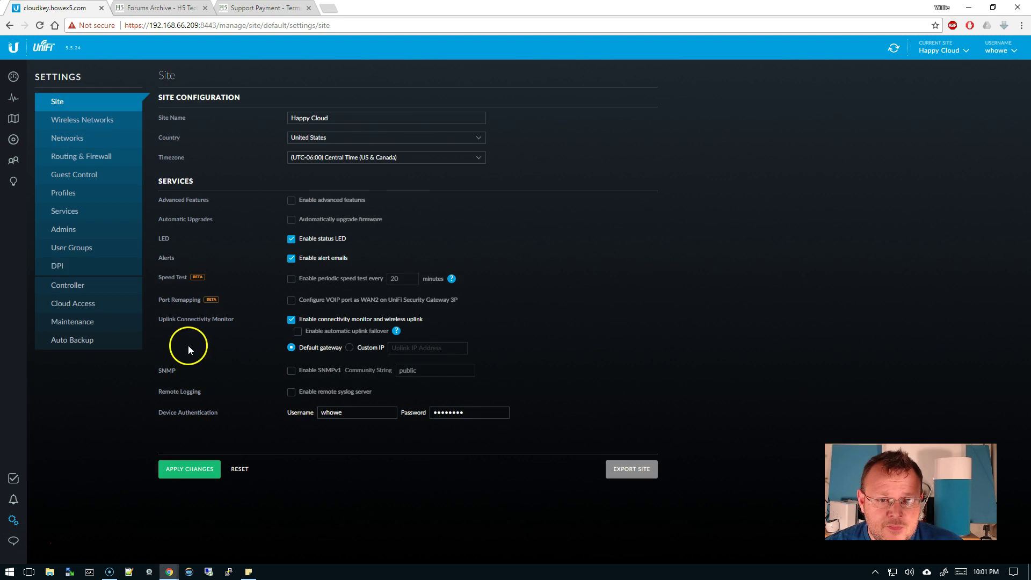
{"action": "left_click", "coordinate": [72, 160]}
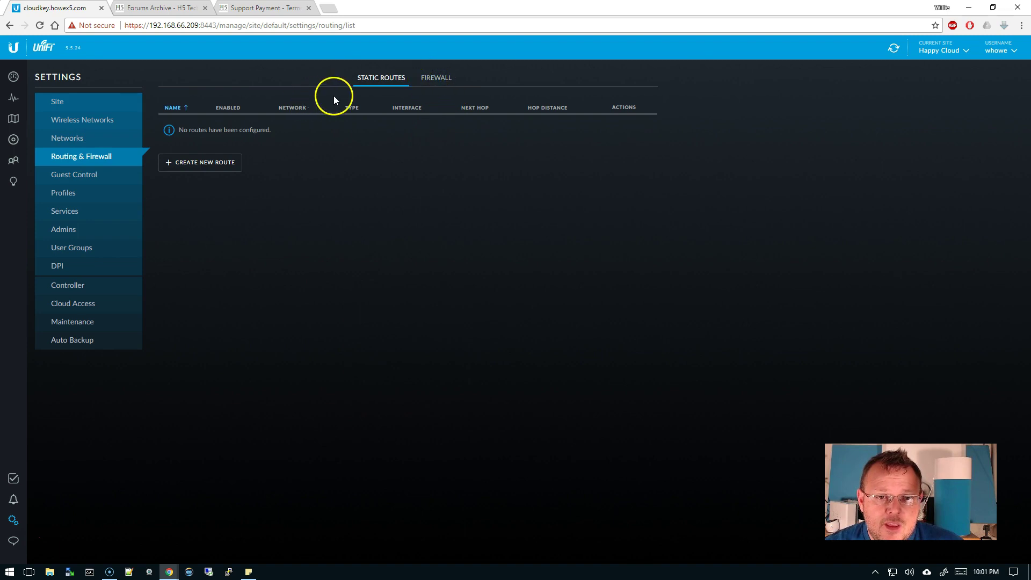
{"action": "left_click", "coordinate": [436, 78]}
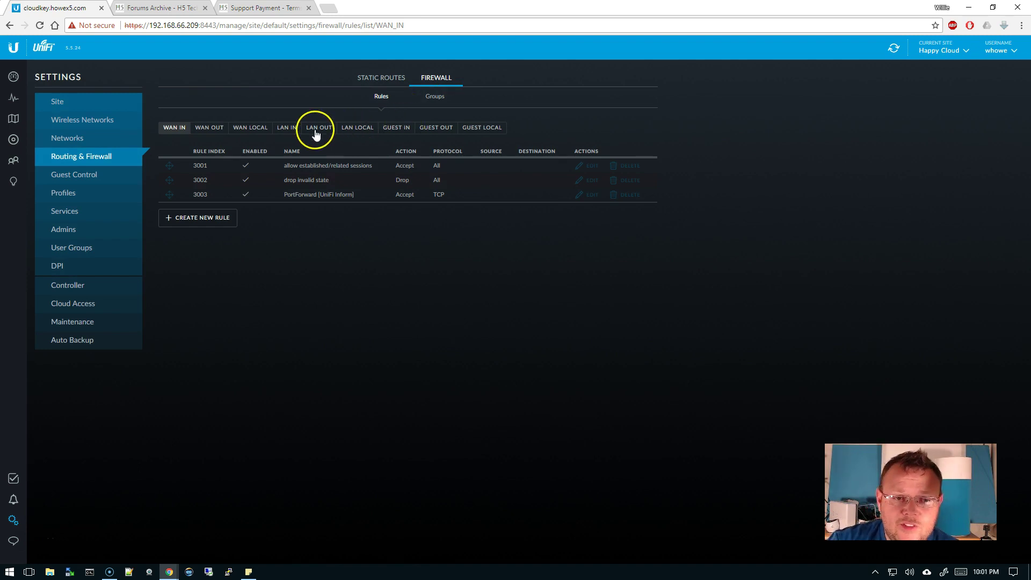
{"action": "left_click", "coordinate": [295, 132]}
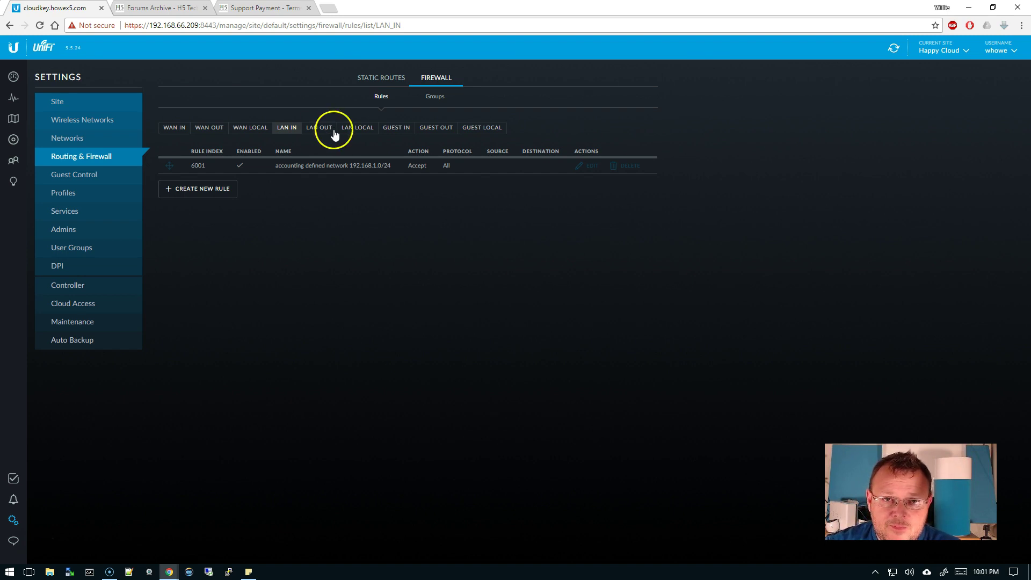
From the Networks list, create a new network and name it IoT
{"action": "left_click", "coordinate": [81, 139]}
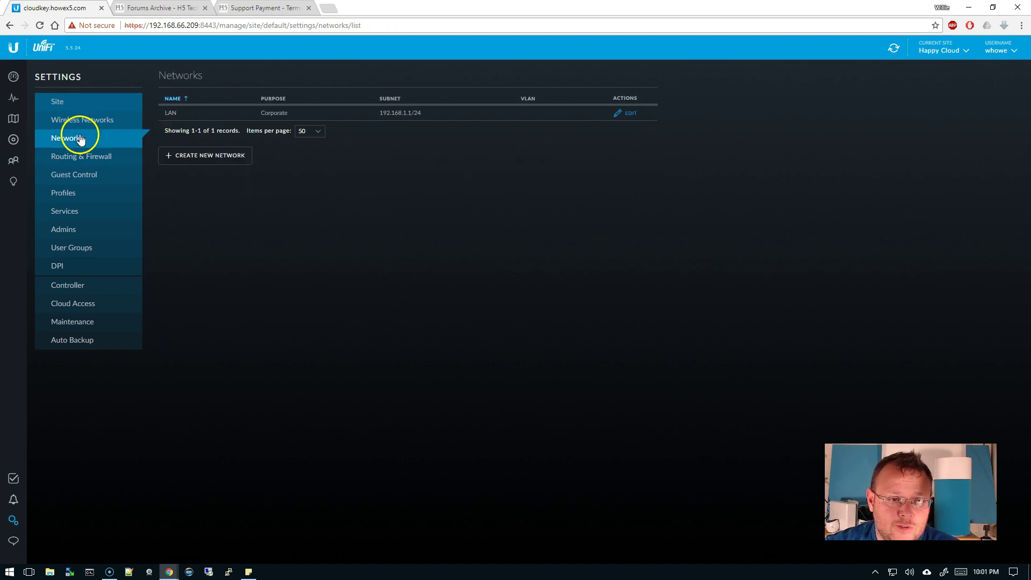
{"action": "left_click", "coordinate": [217, 163]}
{"action": "left_click", "coordinate": [360, 125]}
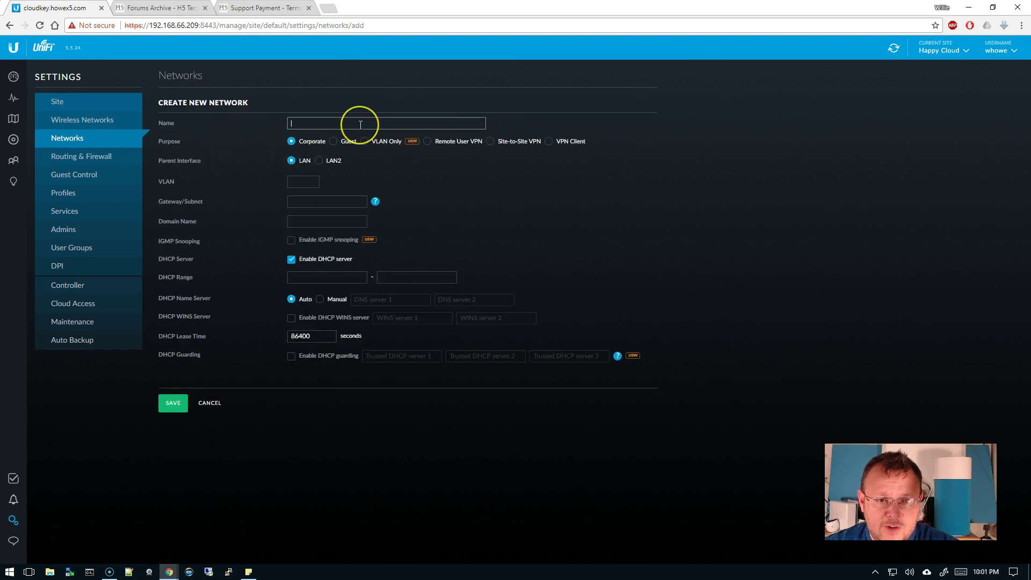
{"action": "type", "text": "lo"}
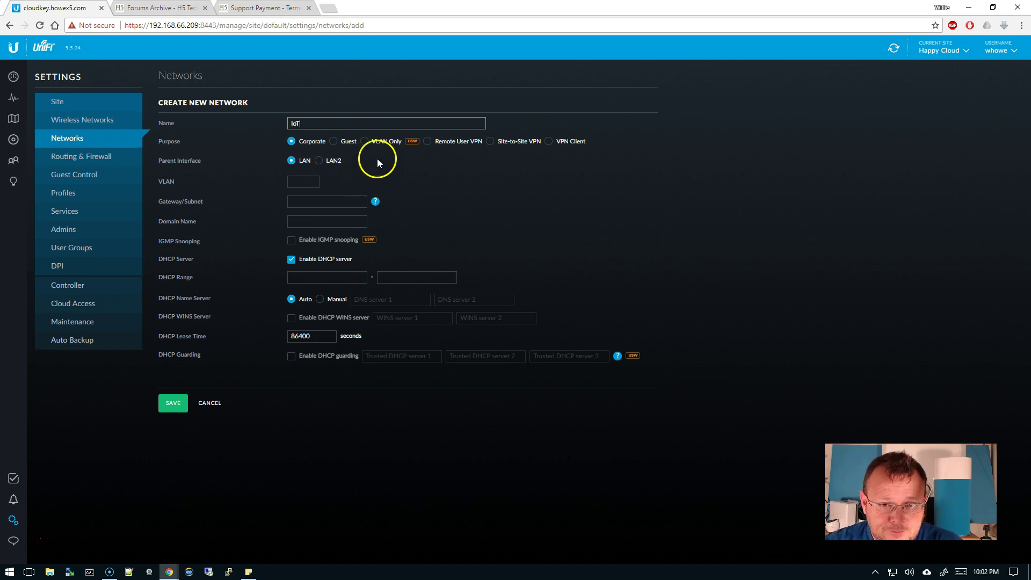
Give IoT VLAN 20, gateway 192.168.20.1/24, DHCP range 192.168.20.6–192.168.20.254, and save
{"action": "left_click", "coordinate": [302, 183]}
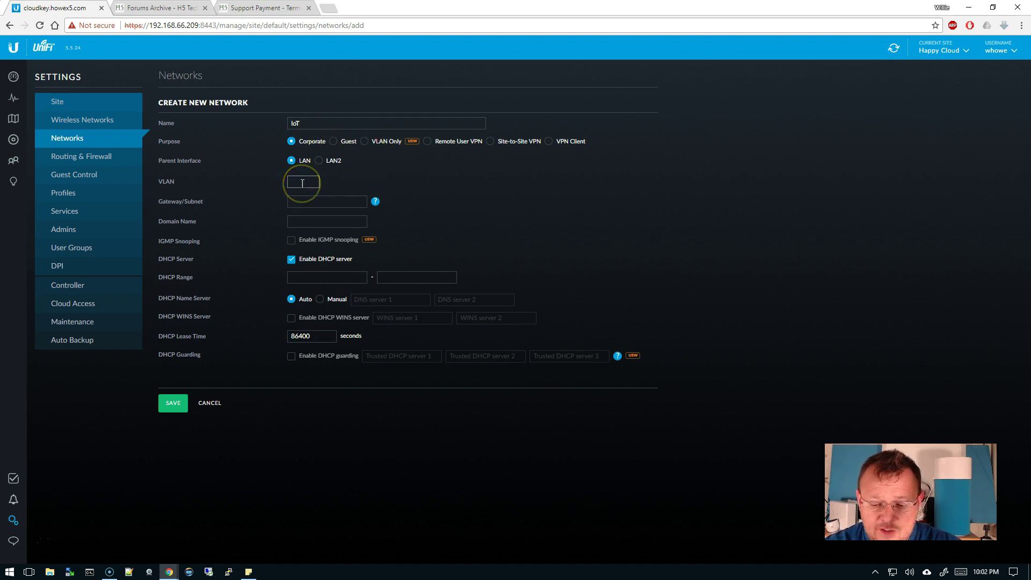
{"action": "type", "text": "20"}
{"action": "left_click", "coordinate": [269, 184]}
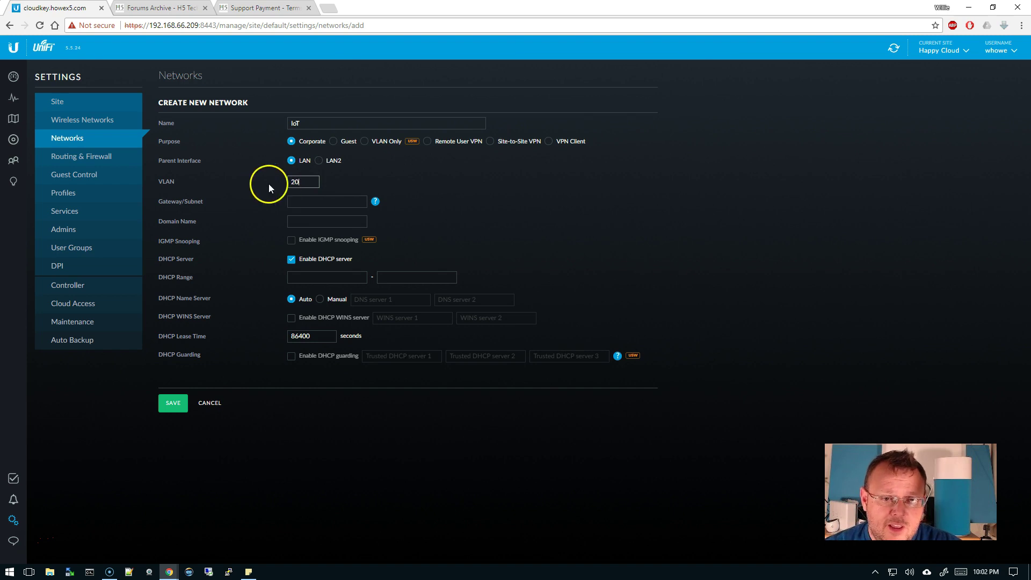
{"action": "left_click", "coordinate": [306, 203]}
{"action": "type", "text": "192.168"}
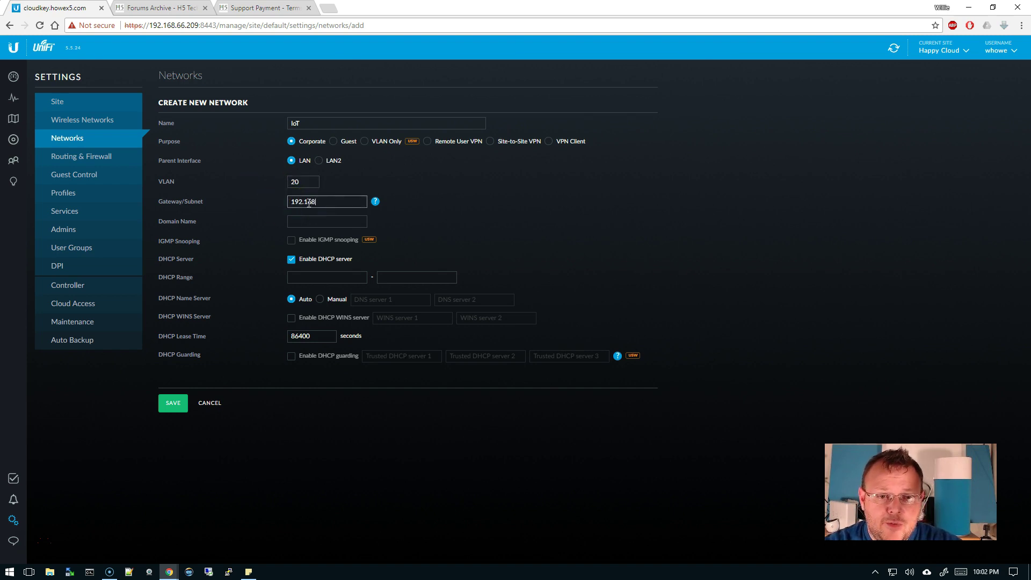
{"action": "type", "text": ".20.1/24"}
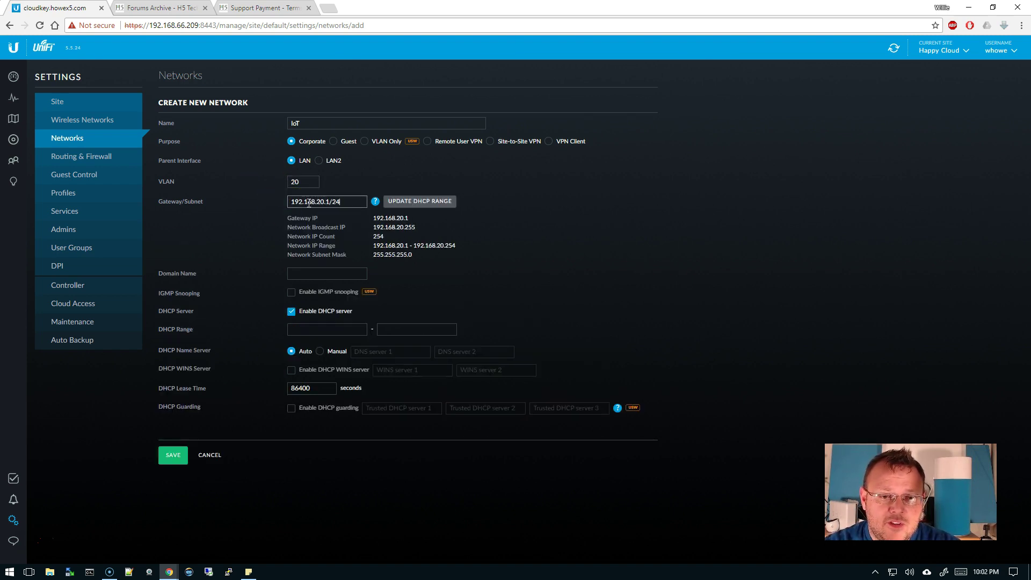
{"action": "left_click", "coordinate": [311, 331]}
{"action": "left_click", "coordinate": [426, 202]}
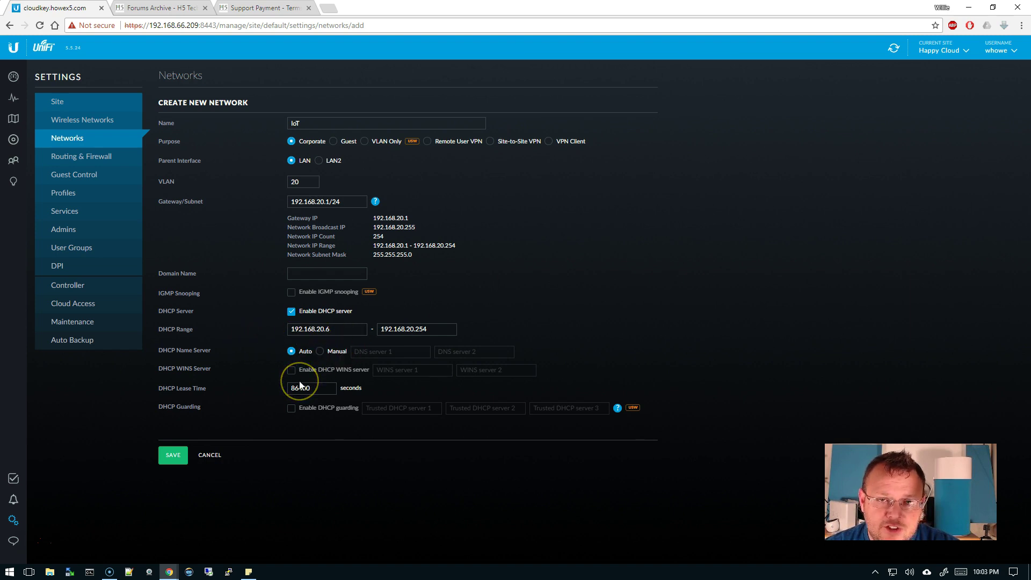
{"action": "left_click", "coordinate": [170, 454]}
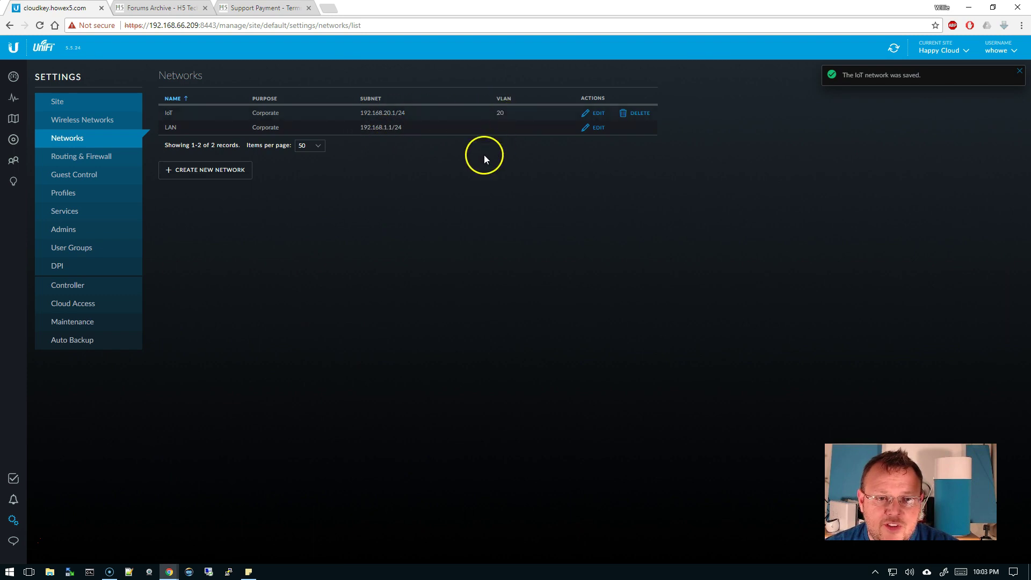
Create and save network Renter with VLAN 30, gateway 192.168.30.1/24 and its DHCP range
{"action": "left_click", "coordinate": [213, 170]}
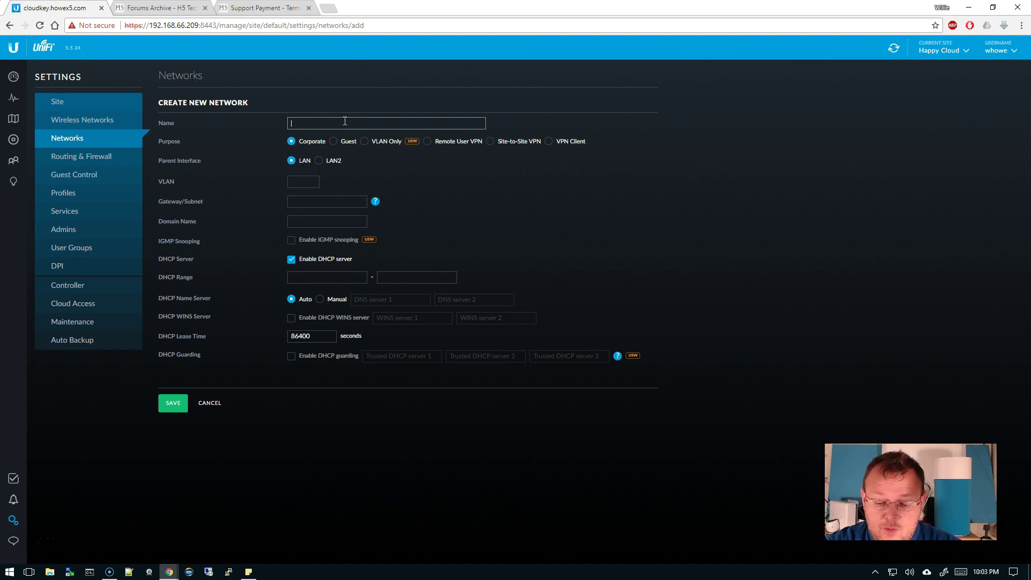
{"action": "type", "text": "R"}
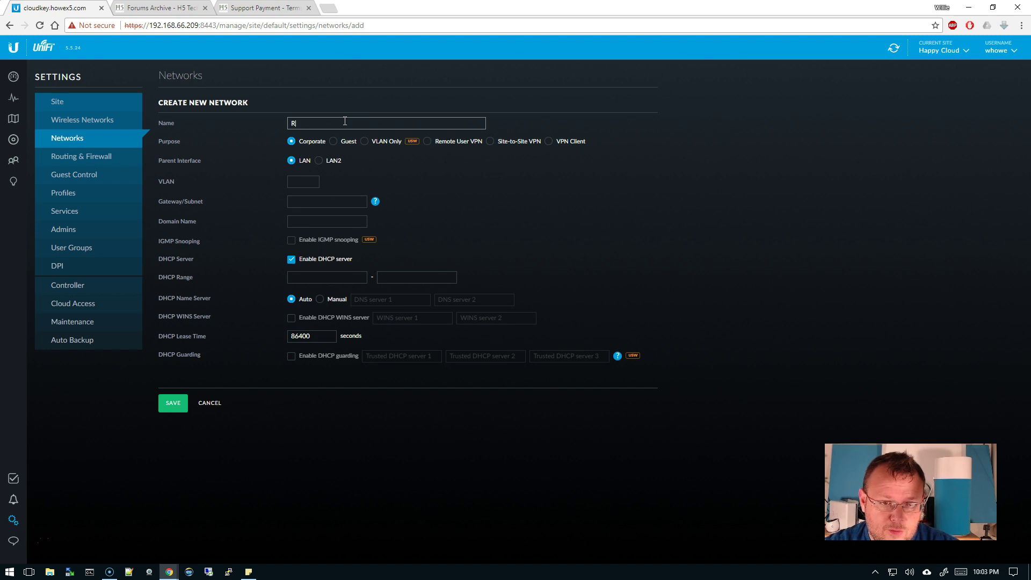
{"action": "type", "text": "enter"}
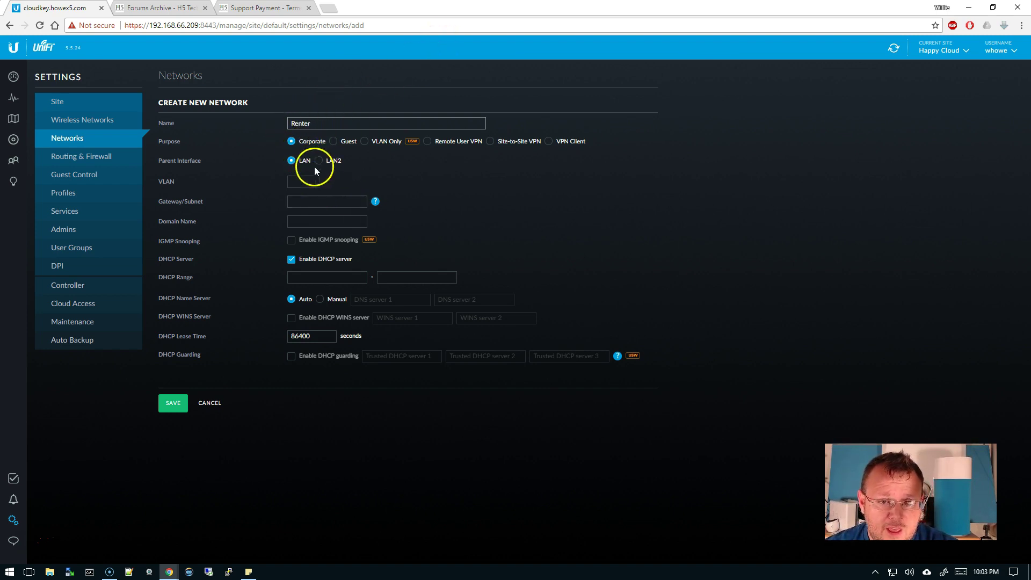
{"action": "left_click", "coordinate": [304, 181]}
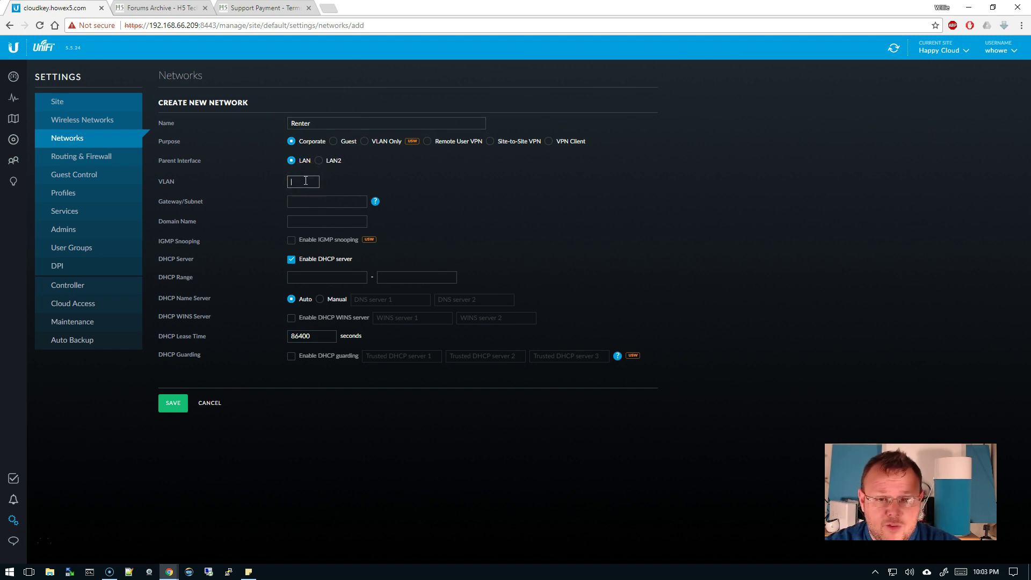
{"action": "type", "text": "30"}
{"action": "key", "text": "Tab"}
{"action": "type", "text": "192.168."}
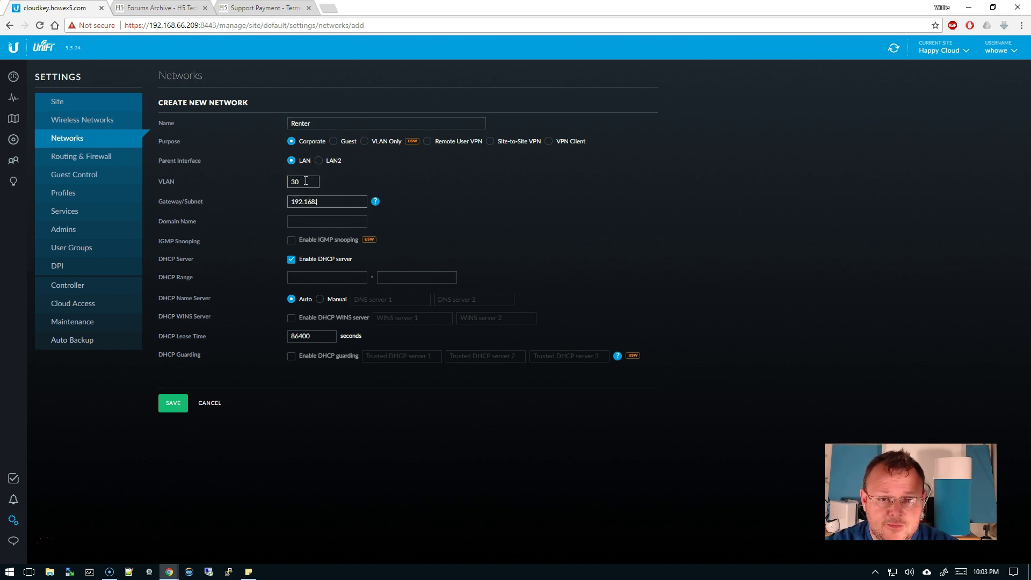
{"action": "type", "text": "30.1/24"}
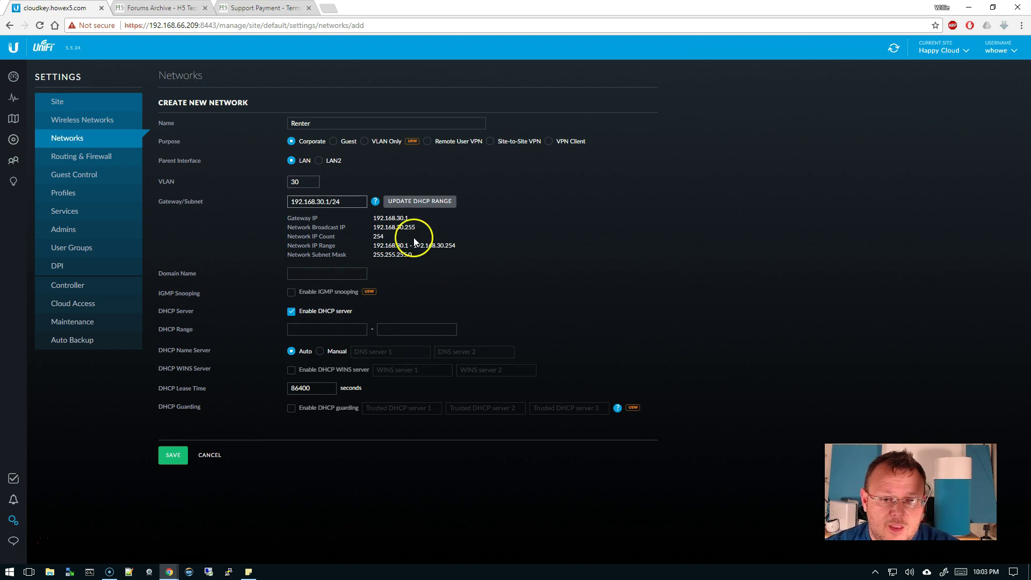
{"action": "left_click", "coordinate": [415, 202]}
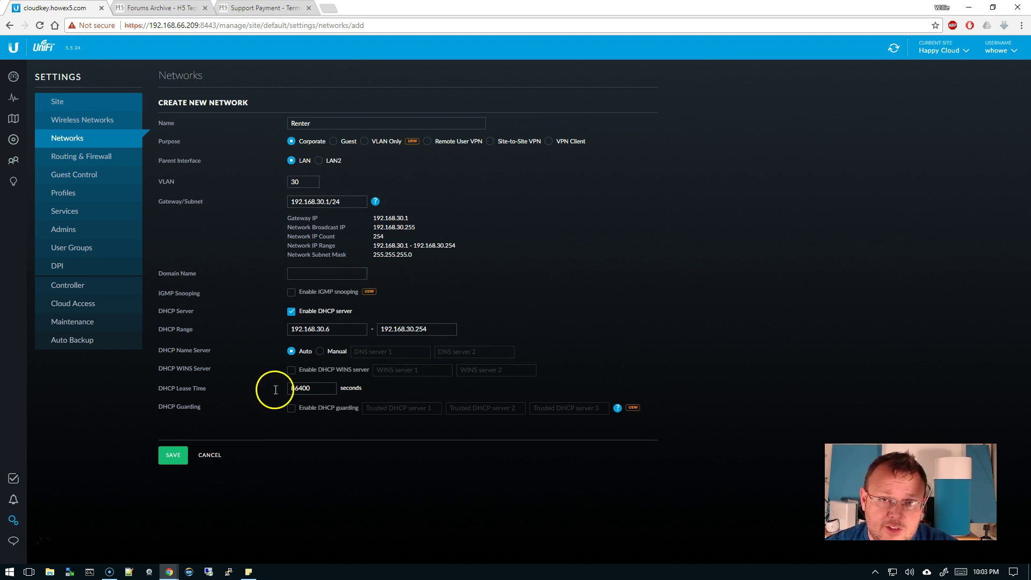
{"action": "left_click", "coordinate": [173, 455]}
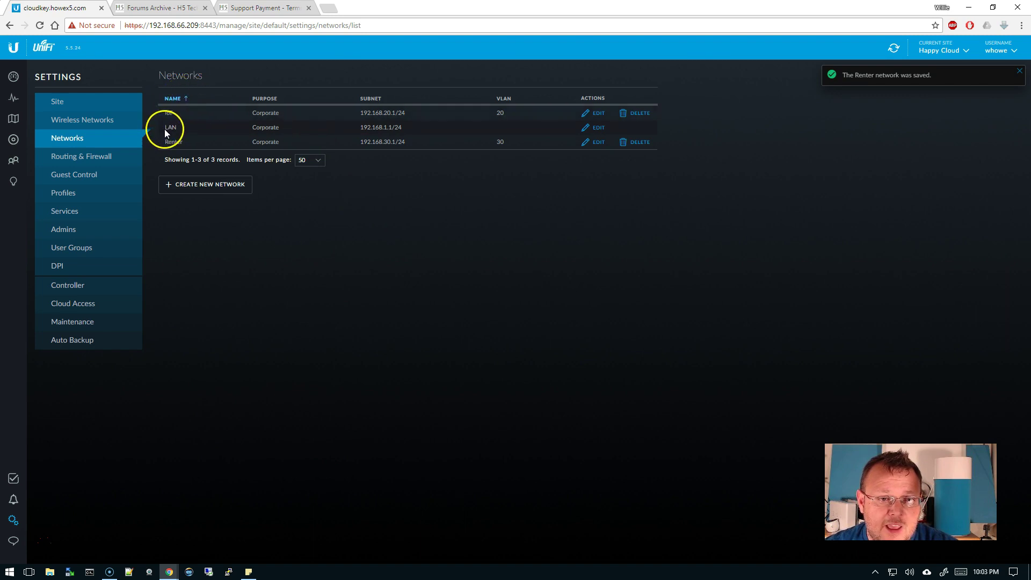
Review the LAN, IoT and Renter networks, then return to Routing & Firewall
{"action": "left_click_drag", "start_coordinate": [165, 129], "coordinate": [430, 131]}
{"action": "left_click", "coordinate": [519, 128]}
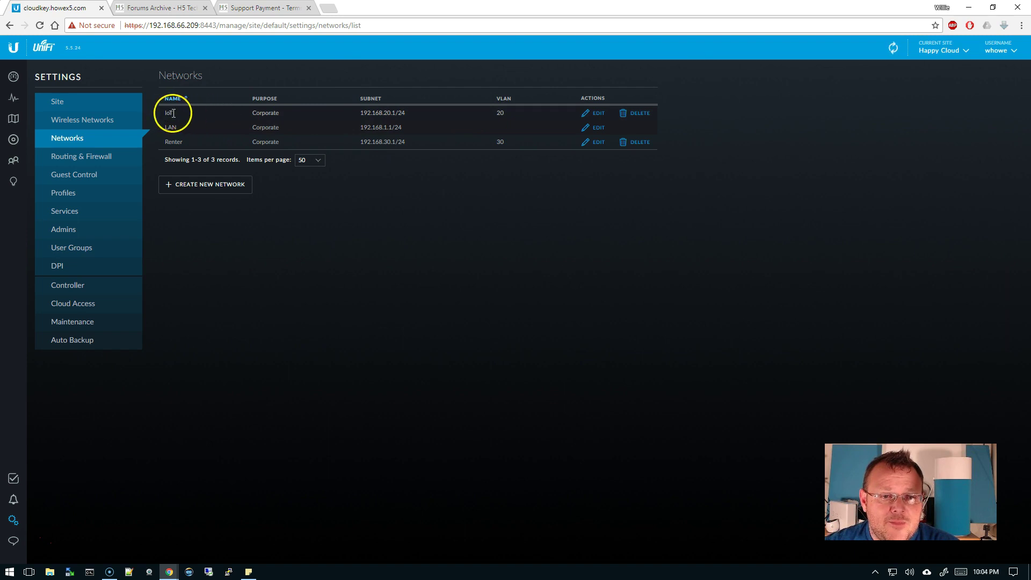
{"action": "left_click", "coordinate": [88, 156]}
Look through the LAN IN, LAN OUT and LAN LOCAL firewall rules, ending on LAN IN
{"action": "left_click", "coordinate": [430, 86]}
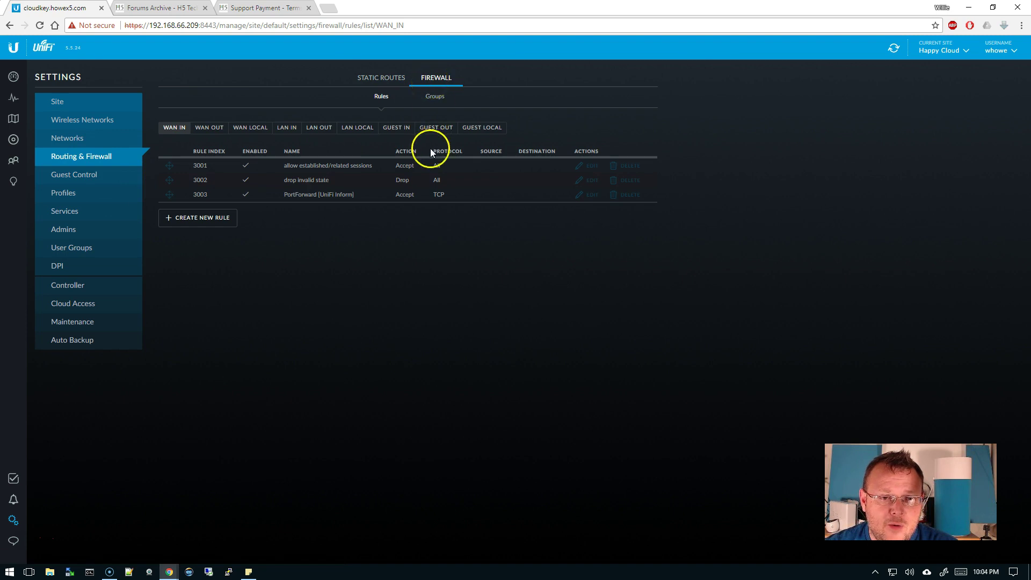
{"action": "left_click", "coordinate": [286, 128]}
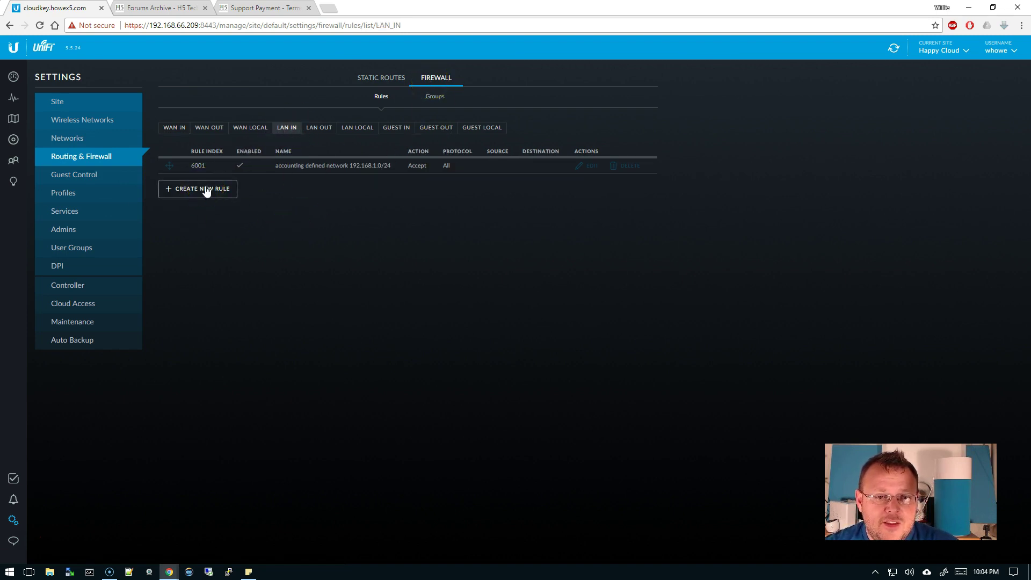
{"action": "left_click", "coordinate": [321, 130]}
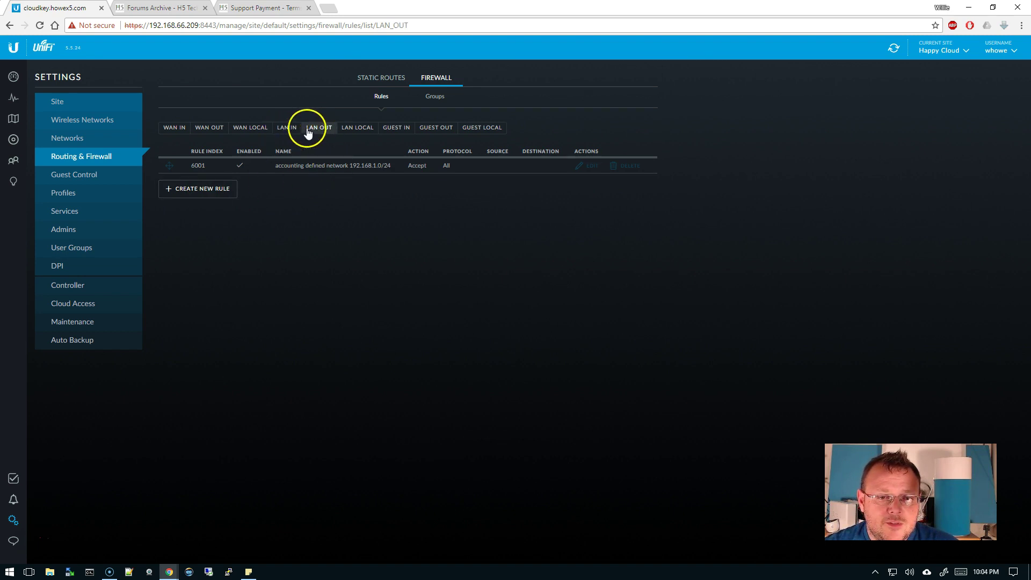
{"action": "left_click", "coordinate": [358, 128]}
{"action": "left_click", "coordinate": [292, 134]}
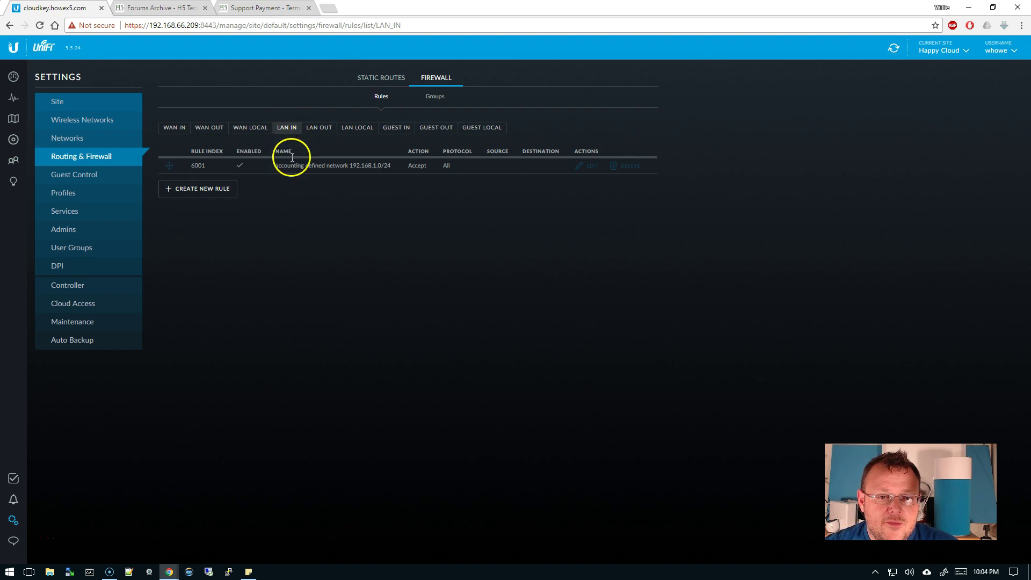
Create a LAN IN rule named 'Block IoT' with action Drop, before predefined rules
{"action": "left_click", "coordinate": [211, 192]}
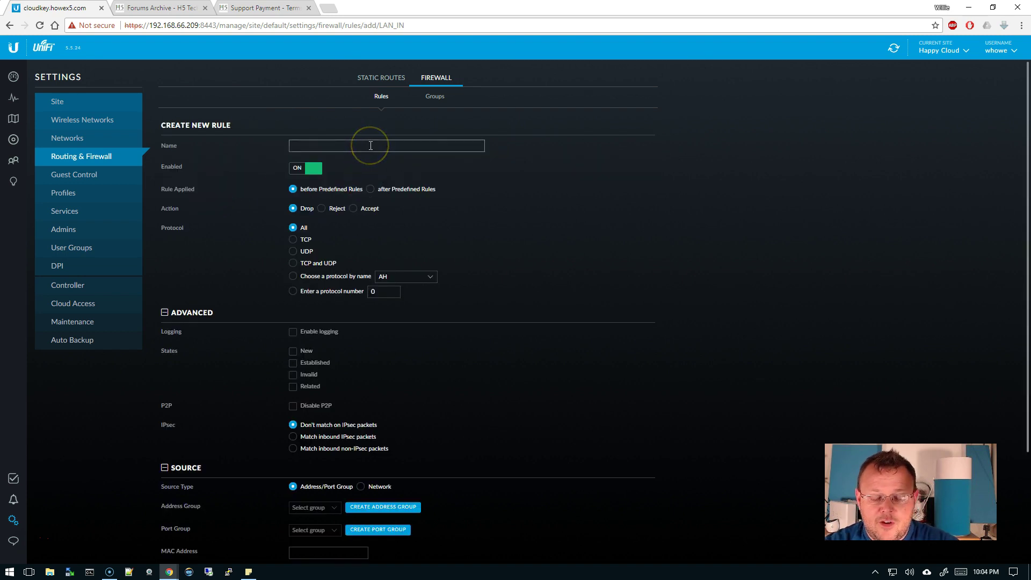
{"action": "type", "text": "Block IoT"}
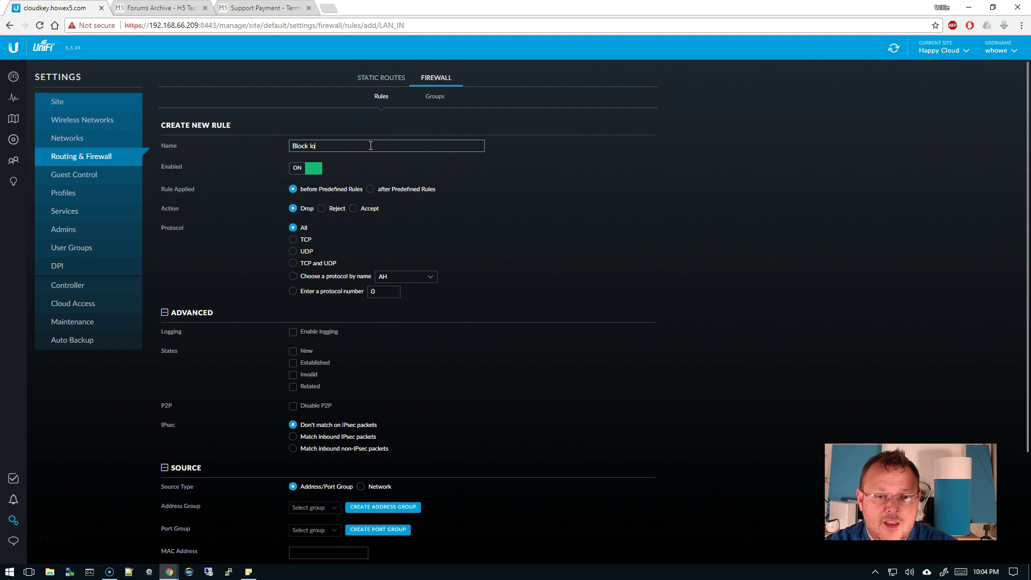
{"action": "left_click", "coordinate": [299, 191]}
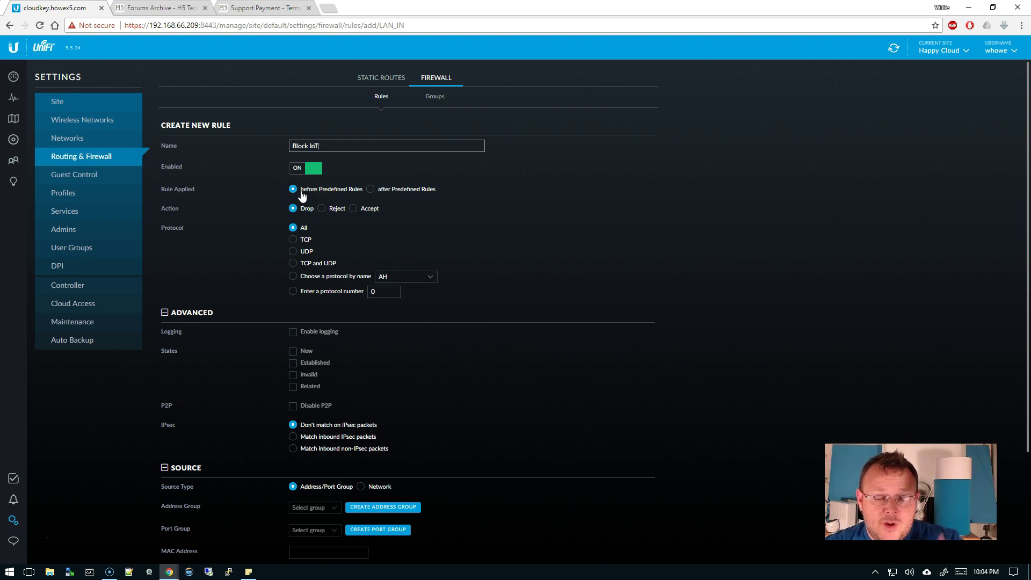
{"action": "left_click", "coordinate": [304, 195]}
{"action": "left_click", "coordinate": [328, 215]}
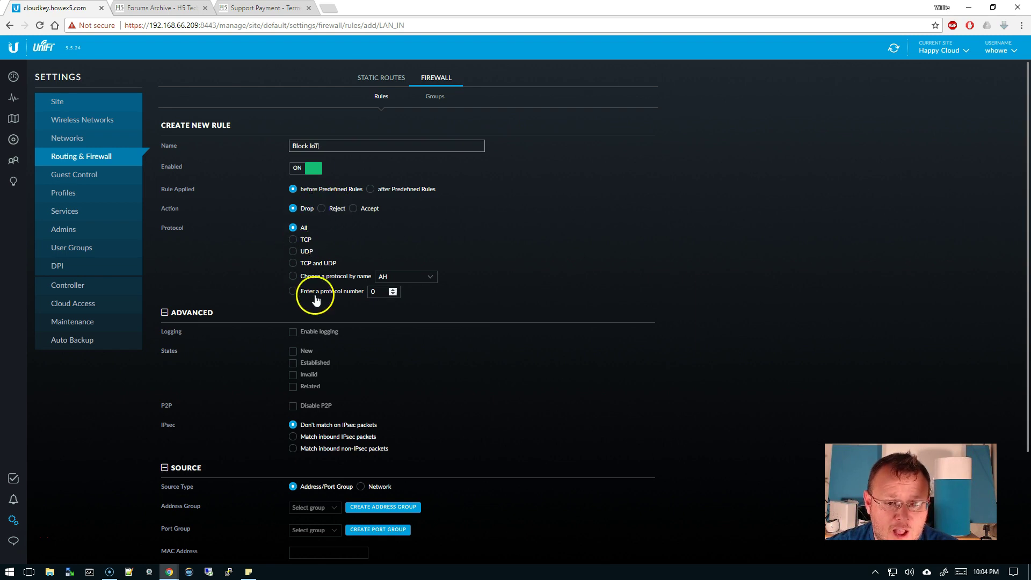
Set the rule's source to the IoT network with address type NETv4
{"action": "scroll", "coordinate": [224, 321], "scroll_direction": "down", "scroll_amount": 3}
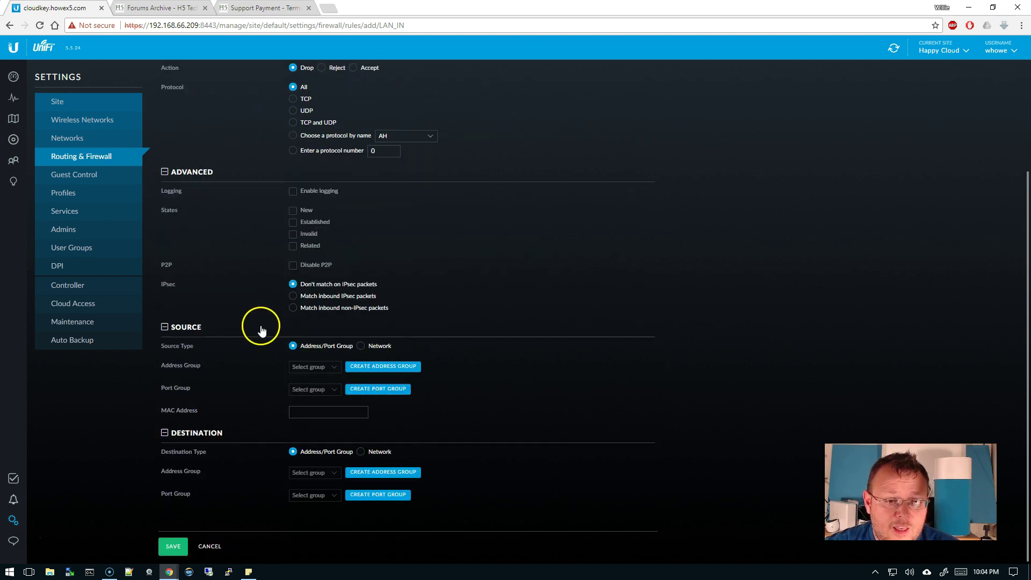
{"action": "left_click", "coordinate": [361, 348]}
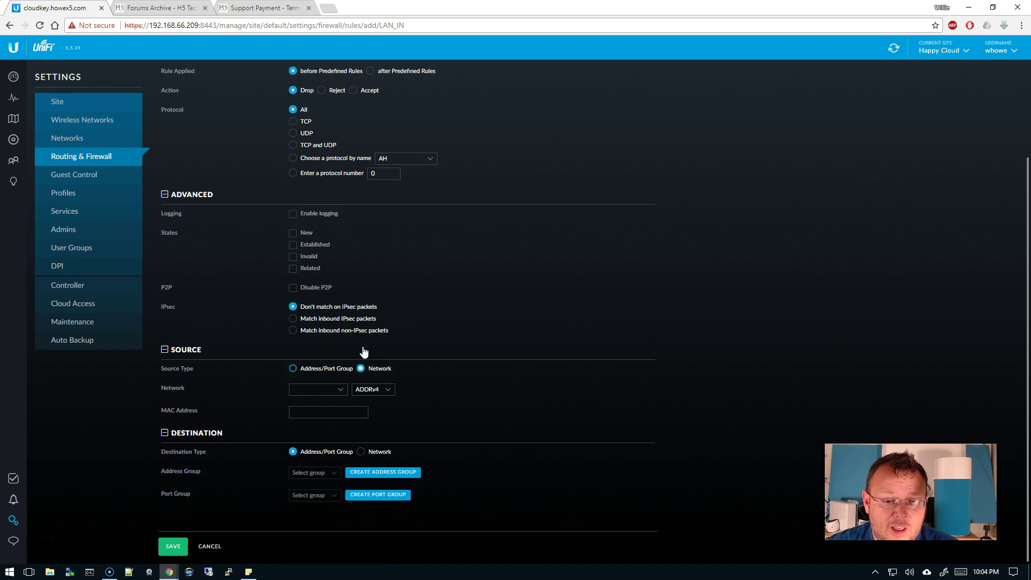
{"action": "left_click", "coordinate": [333, 389]}
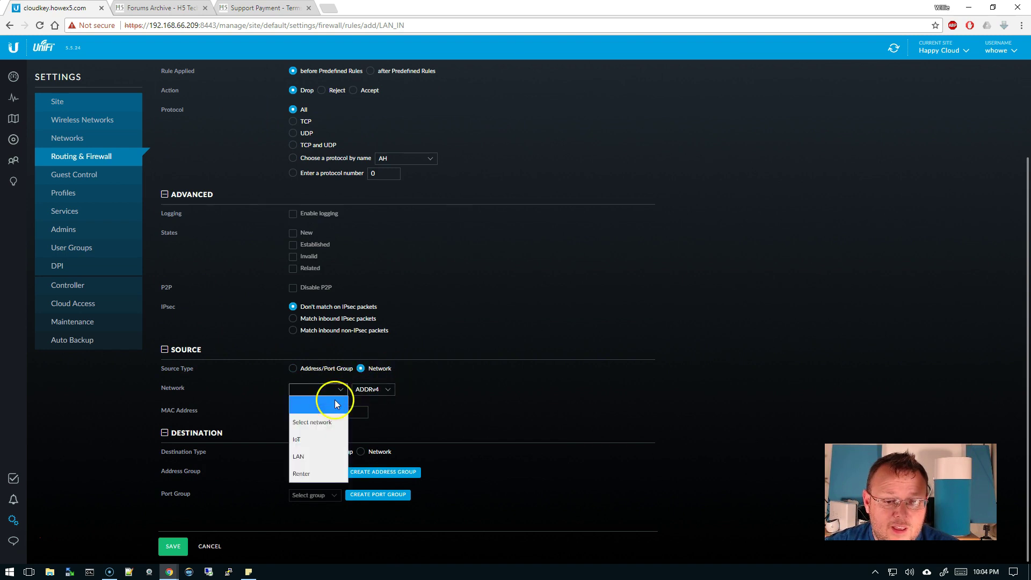
{"action": "left_click", "coordinate": [326, 440]}
{"action": "left_click", "coordinate": [379, 389]}
{"action": "left_click", "coordinate": [368, 406]}
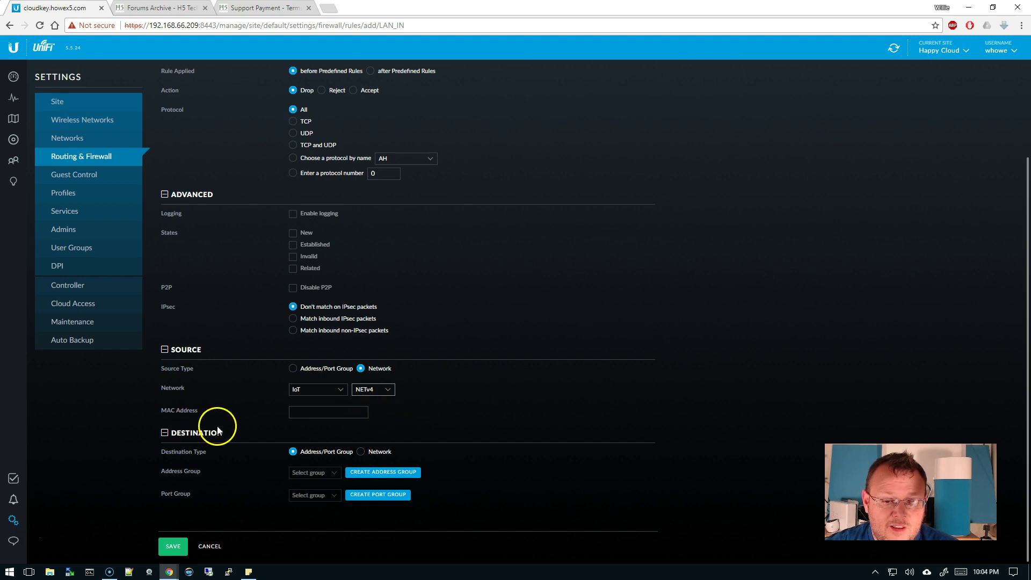
Set the destination to the Renter network with NETv4, and save the Block IoT rule
{"action": "left_click", "coordinate": [361, 452]}
{"action": "left_click", "coordinate": [341, 496]}
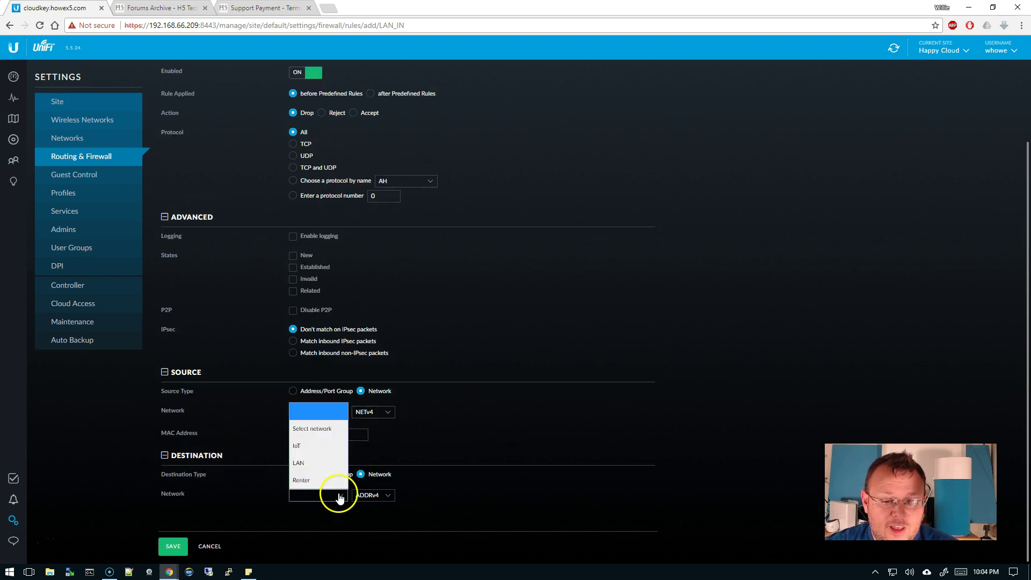
{"action": "left_click", "coordinate": [333, 480]}
{"action": "left_click", "coordinate": [376, 496]}
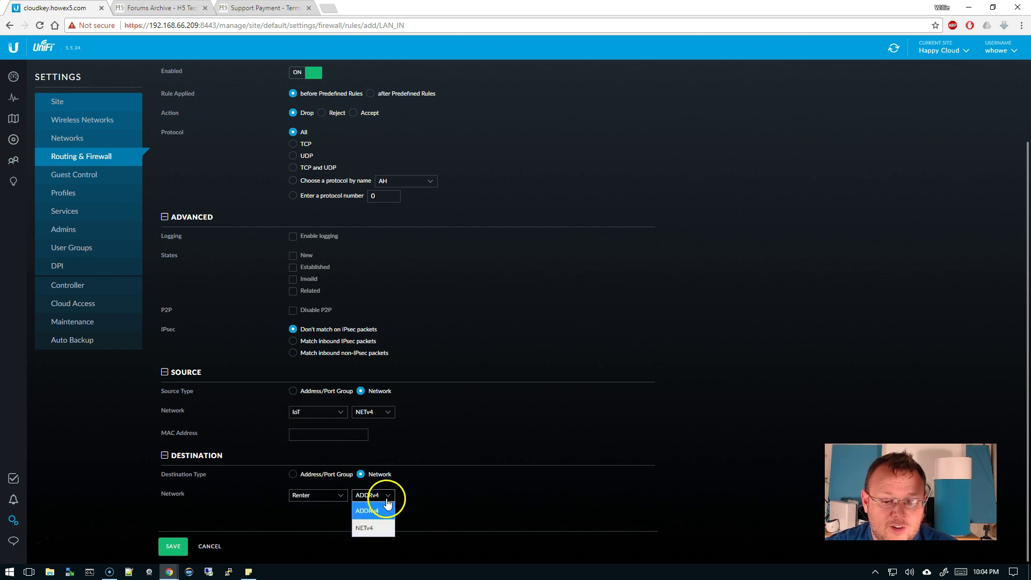
{"action": "left_click", "coordinate": [376, 528]}
{"action": "left_click", "coordinate": [173, 546]}
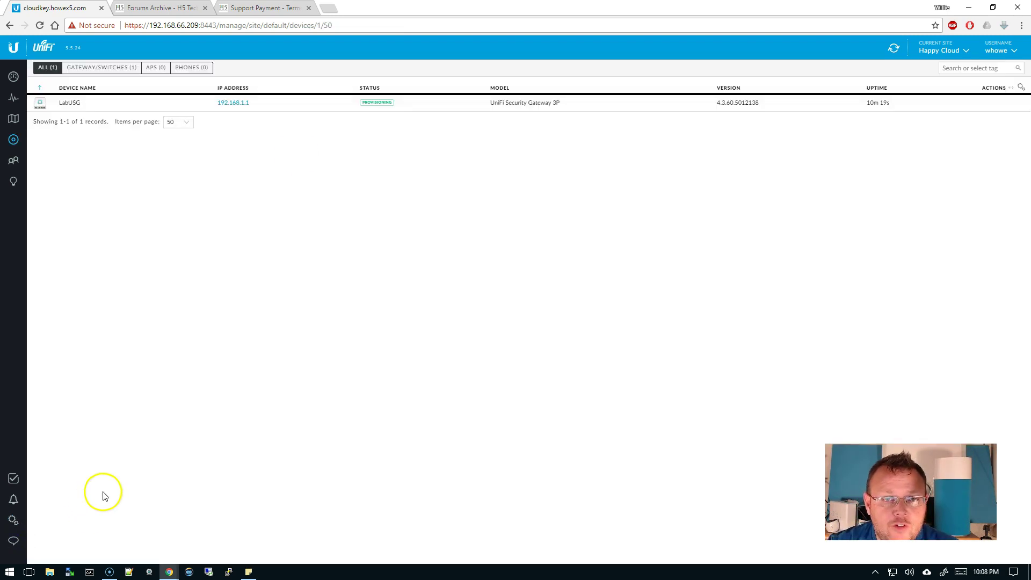
Refresh the Devices page to see LabUSG provisioning, then go to Settings
{"action": "left_click", "coordinate": [894, 47]}
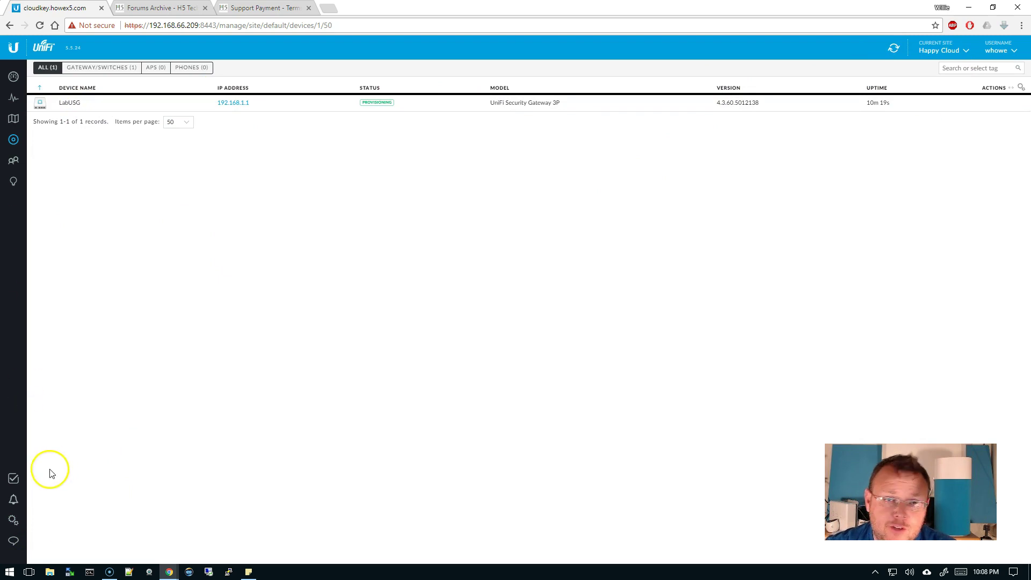
{"action": "left_click", "coordinate": [13, 520]}
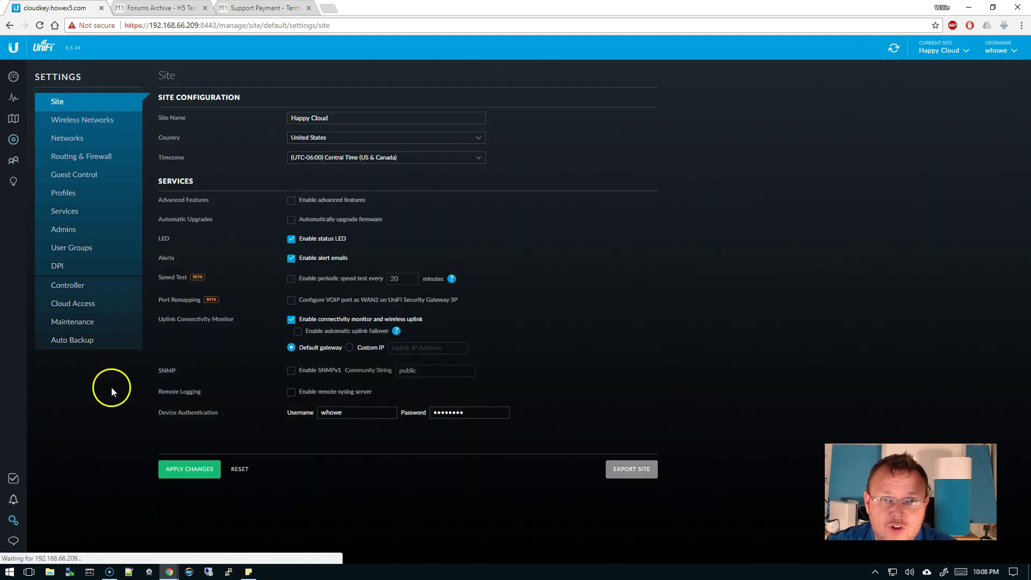
Show the LAN IN rules including Block IoT, then switch to the H5 Technology Forums tab
{"action": "left_click", "coordinate": [83, 156]}
{"action": "left_click", "coordinate": [436, 86]}
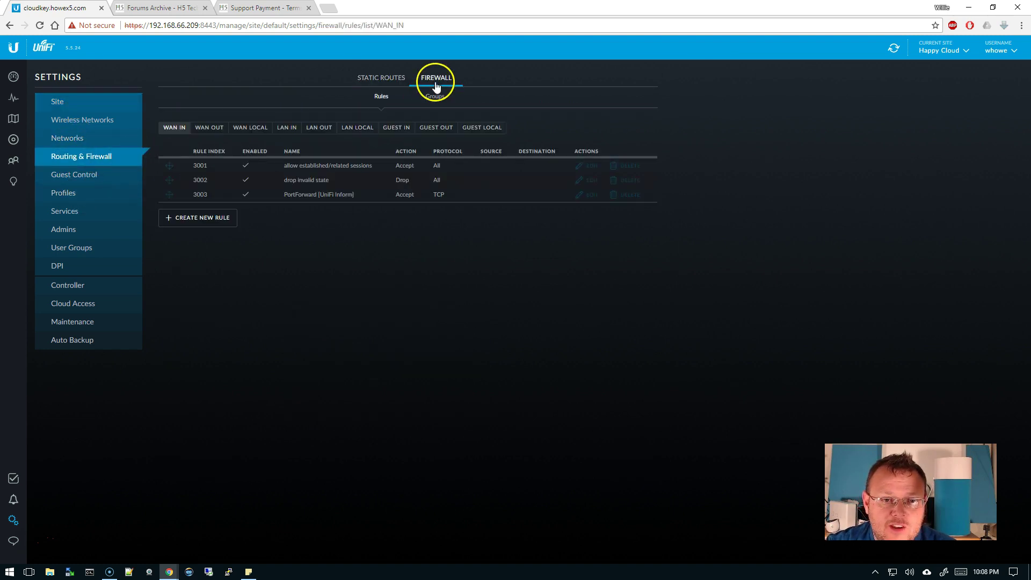
{"action": "left_click", "coordinate": [288, 131]}
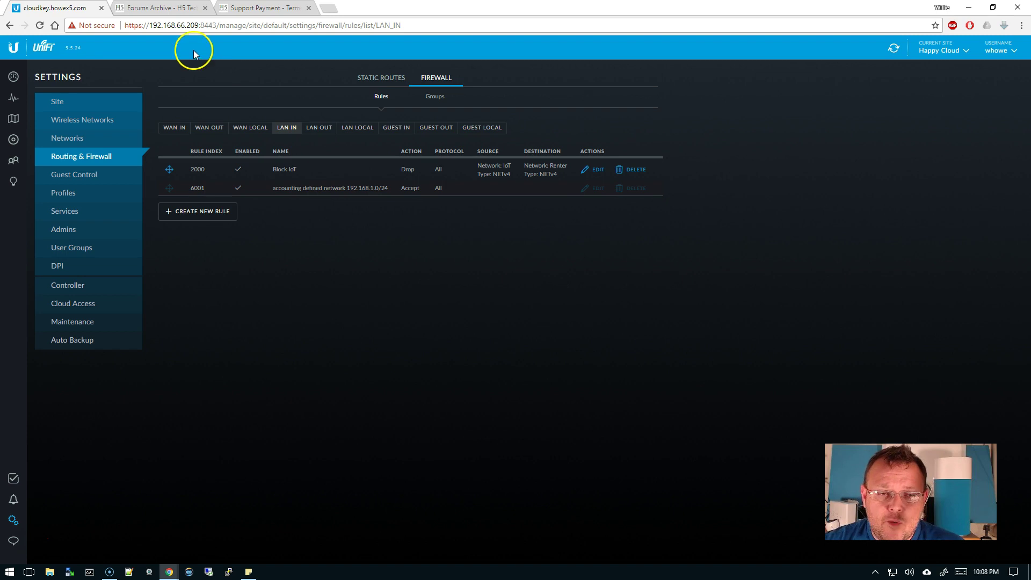
{"action": "left_click", "coordinate": [154, 9]}
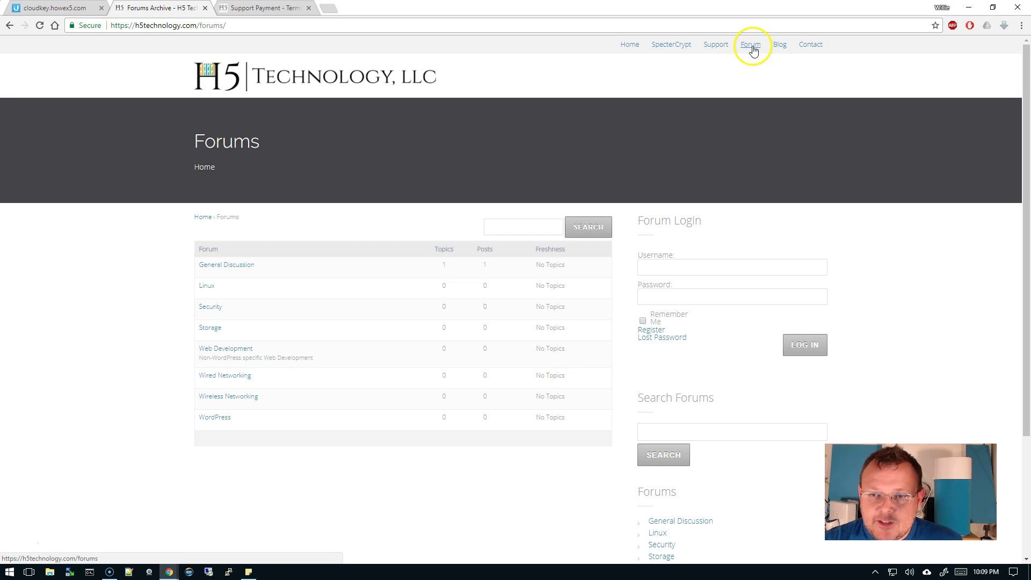
Switch to the Support Payment tab and scroll through its $120, $240 and $1000 support packages
{"action": "left_click", "coordinate": [276, 7]}
{"action": "scroll", "coordinate": [107, 274], "scroll_direction": "down", "scroll_amount": 8}
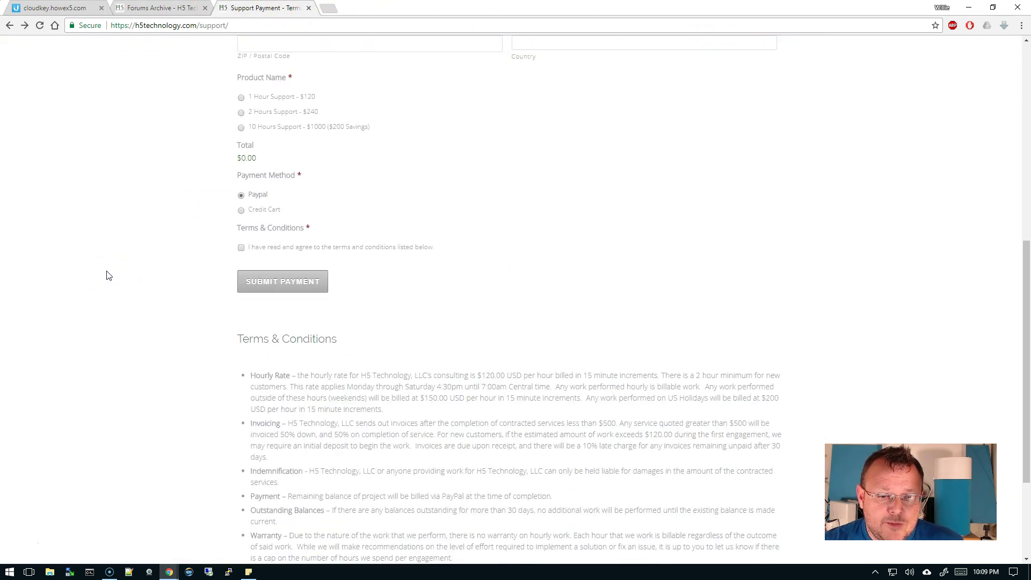
{"action": "scroll", "coordinate": [107, 275], "scroll_direction": "down", "scroll_amount": 3}
{"action": "scroll", "coordinate": [106, 276], "scroll_direction": "up", "scroll_amount": 6}
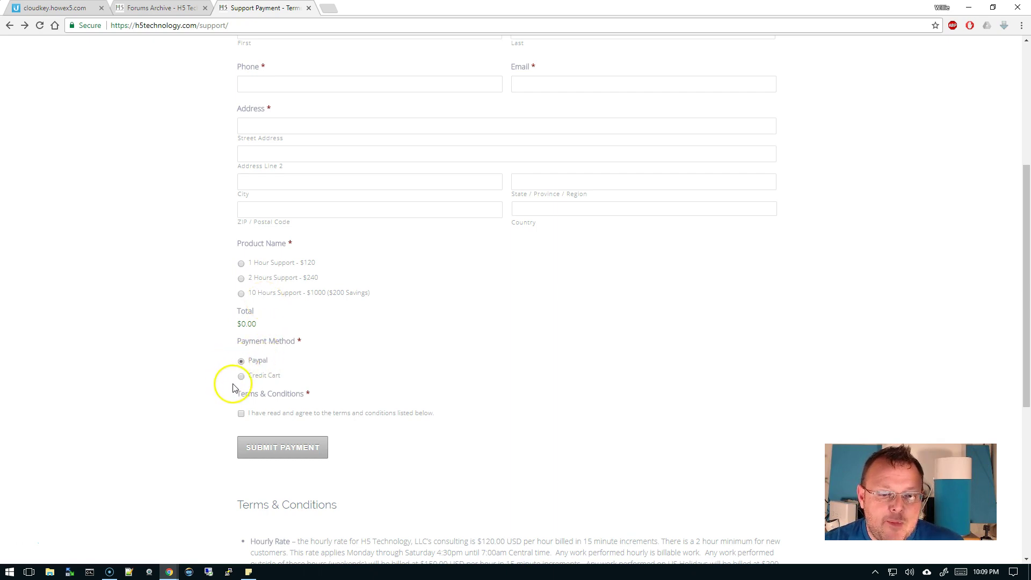
{"action": "scroll", "coordinate": [249, 387], "scroll_direction": "up", "scroll_amount": 3}
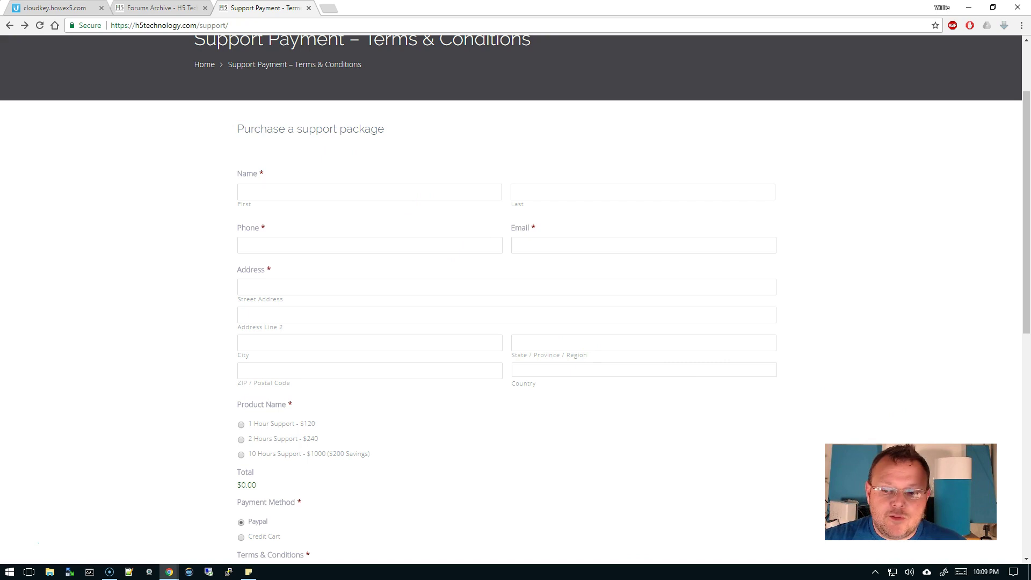
{"action": "left_click", "coordinate": [51, 11]}
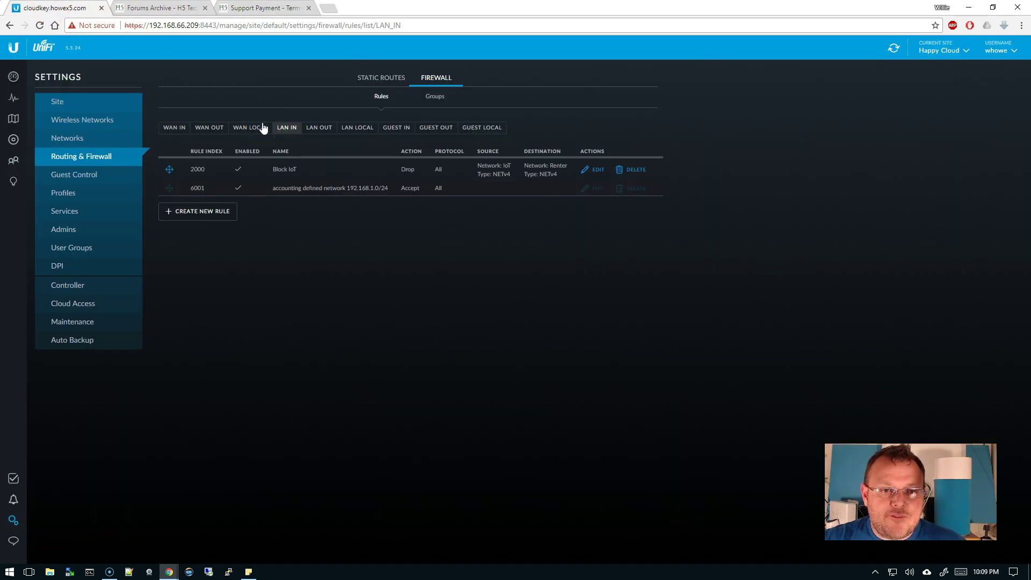
{"action": "key", "text": "ctrl+Tab"}
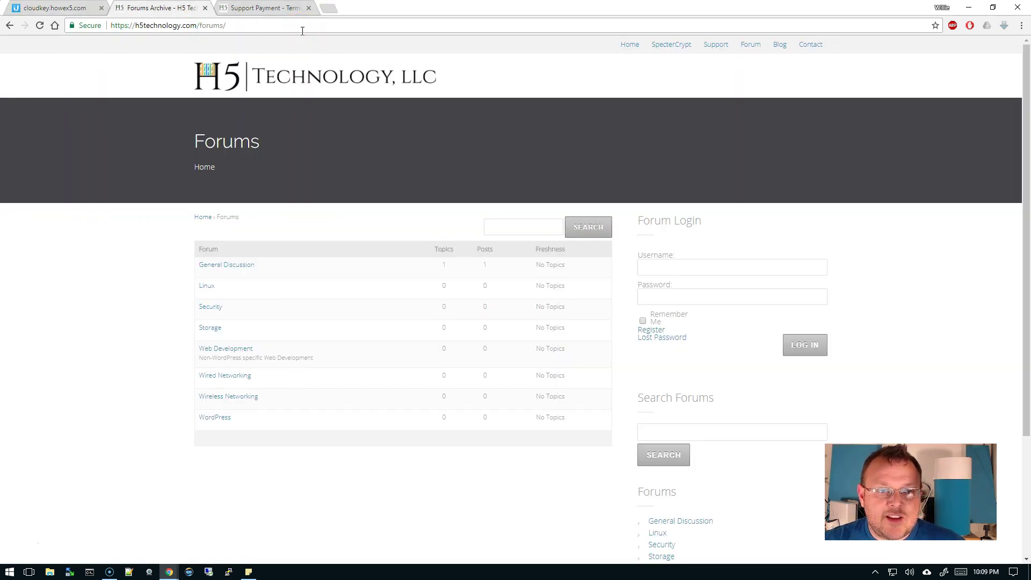
{"action": "left_click", "coordinate": [277, 8]}
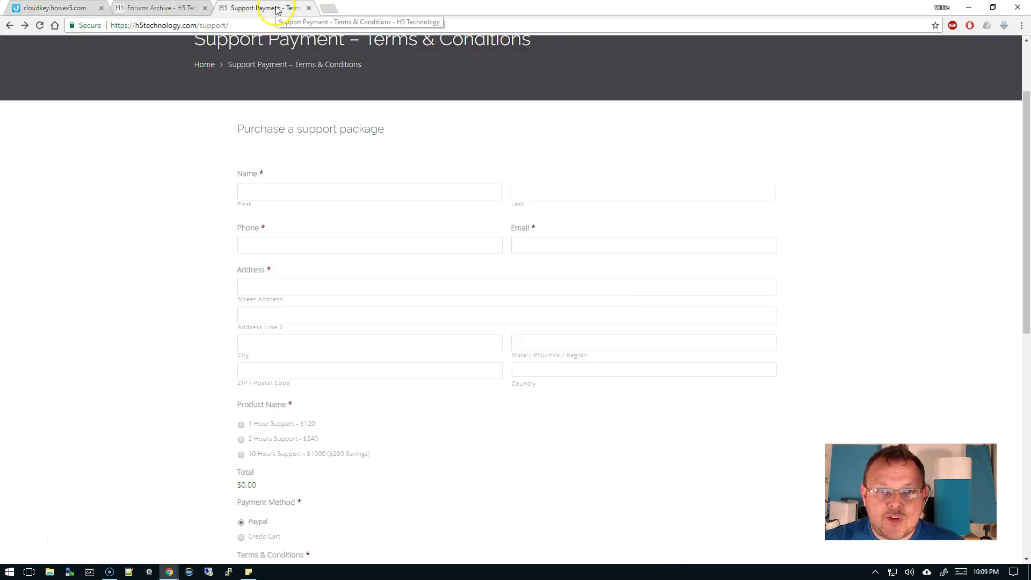
{"action": "left_click", "coordinate": [169, 12]}
{"action": "left_click", "coordinate": [247, 8]}
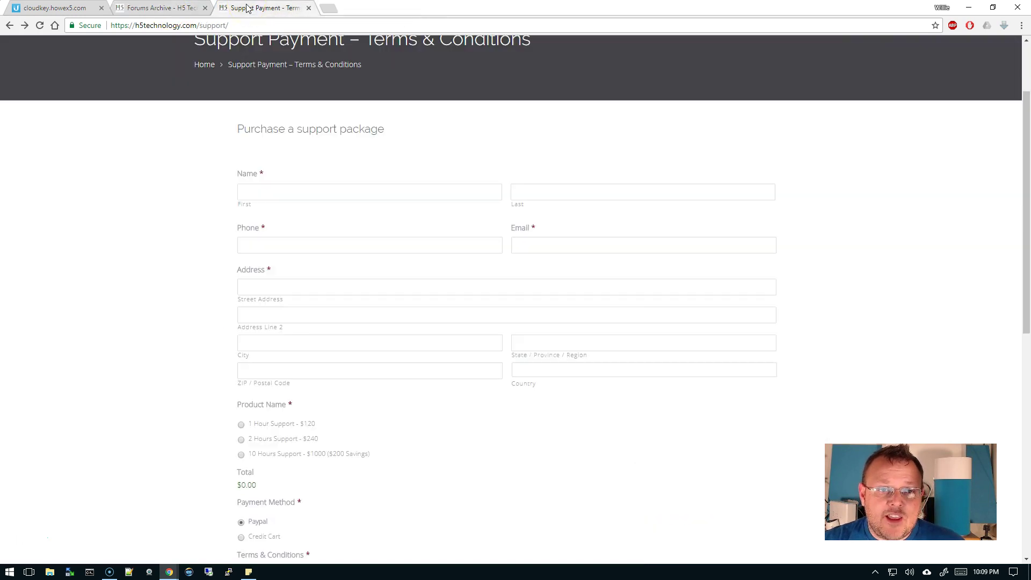